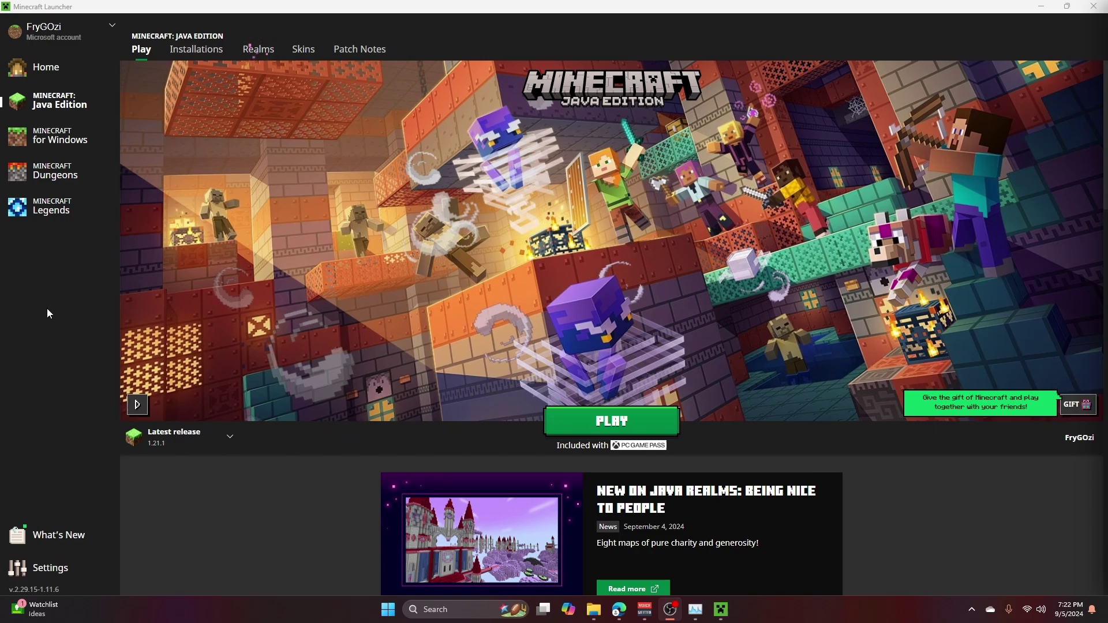
- Switch to the Edge browser and search the web for curseforge
left_click(619, 609)
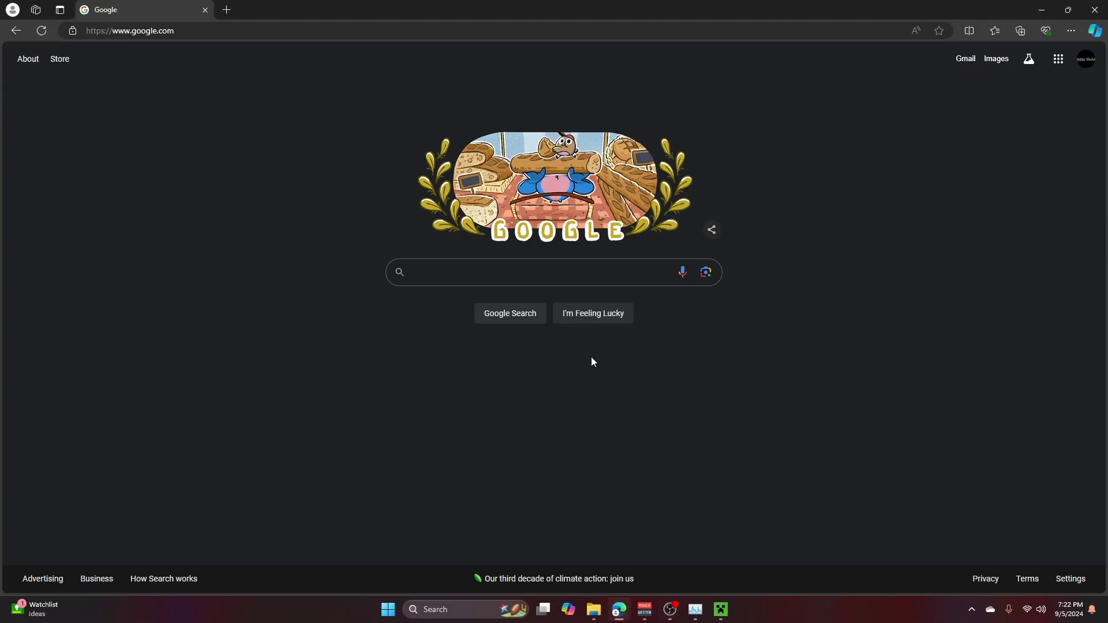
left_click(132, 31)
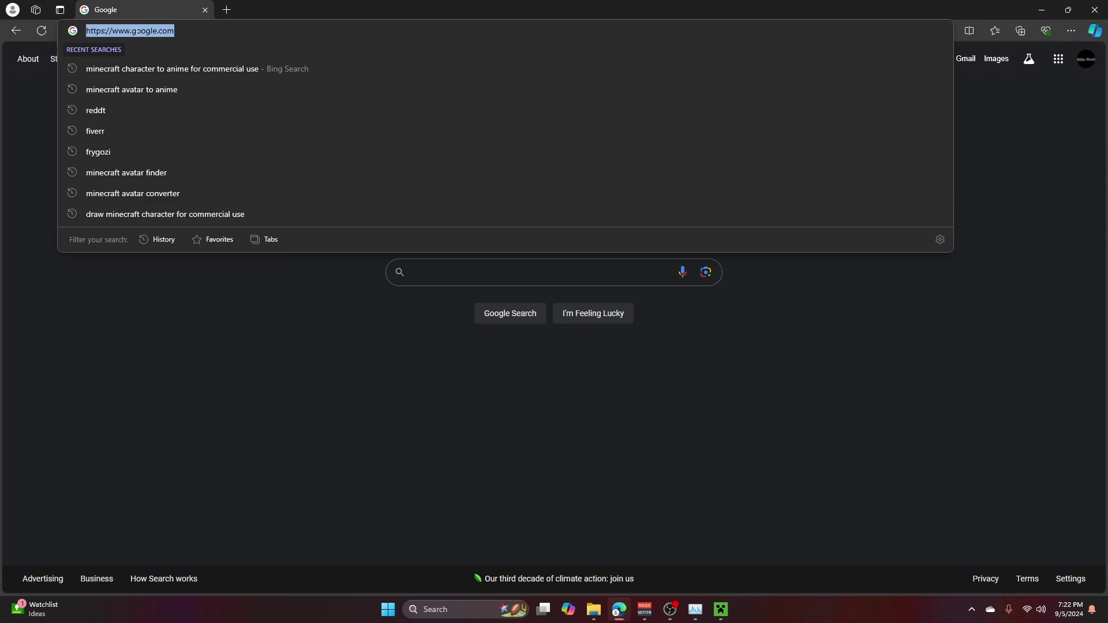
type("cursef")
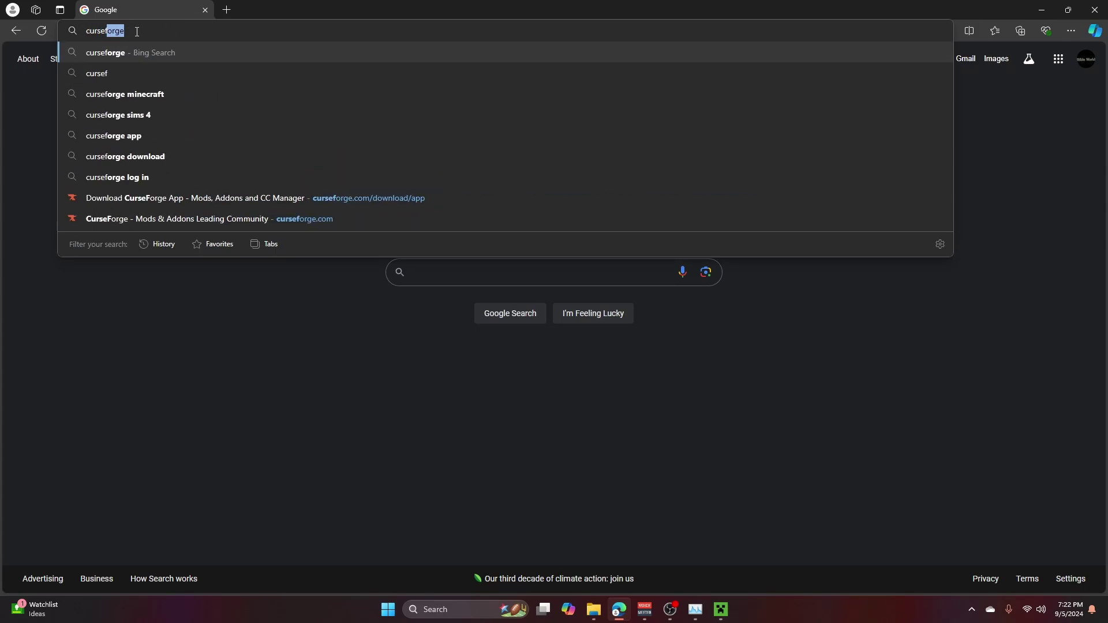
type("i")
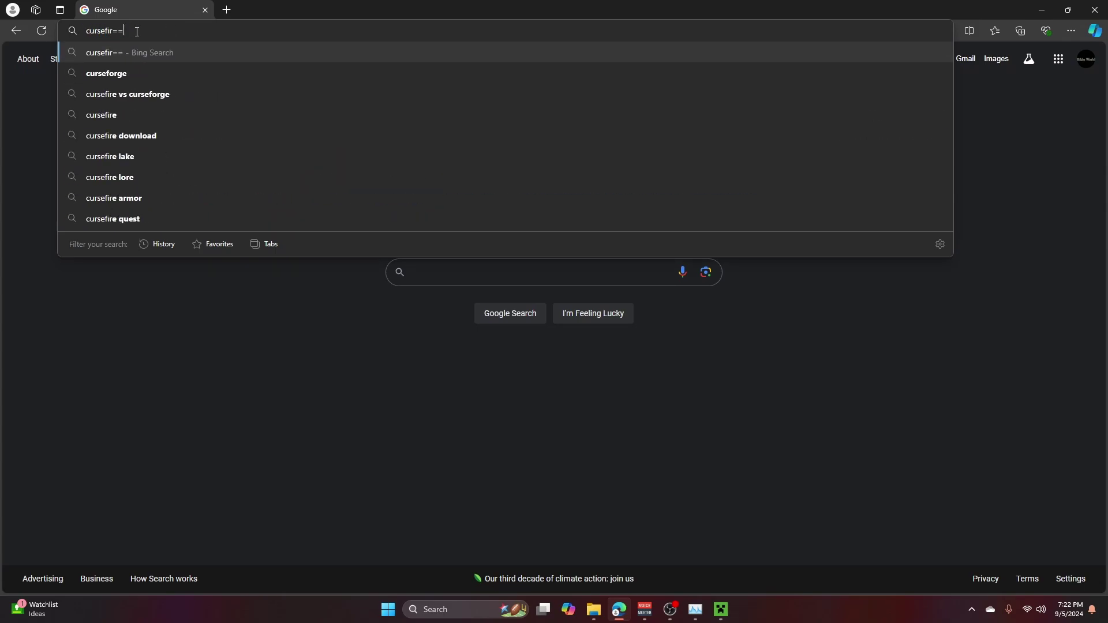
key("BackSpace")
type("oreg")
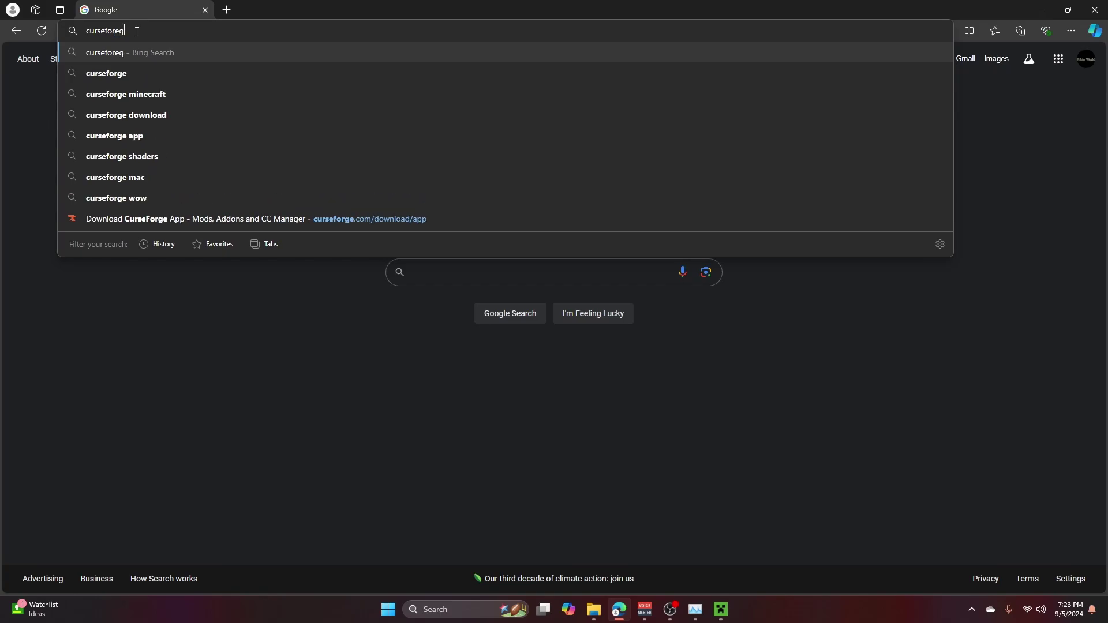
key("Down")
key("Return")
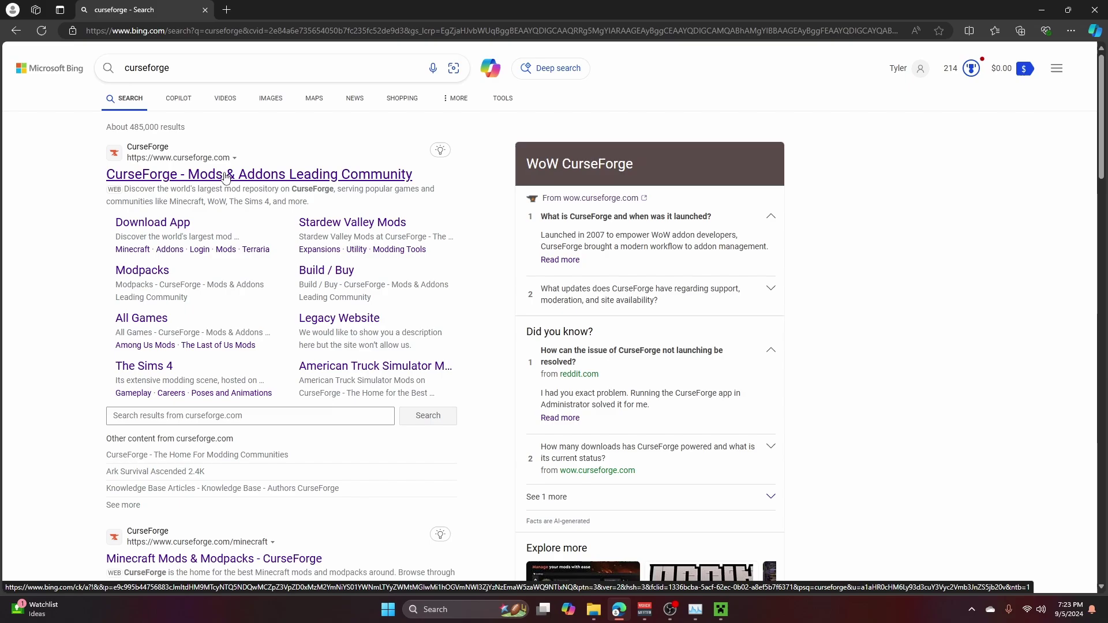
- Open the CurseForge website and download the standalone Windows version of the CurseForge app
left_click(225, 176)
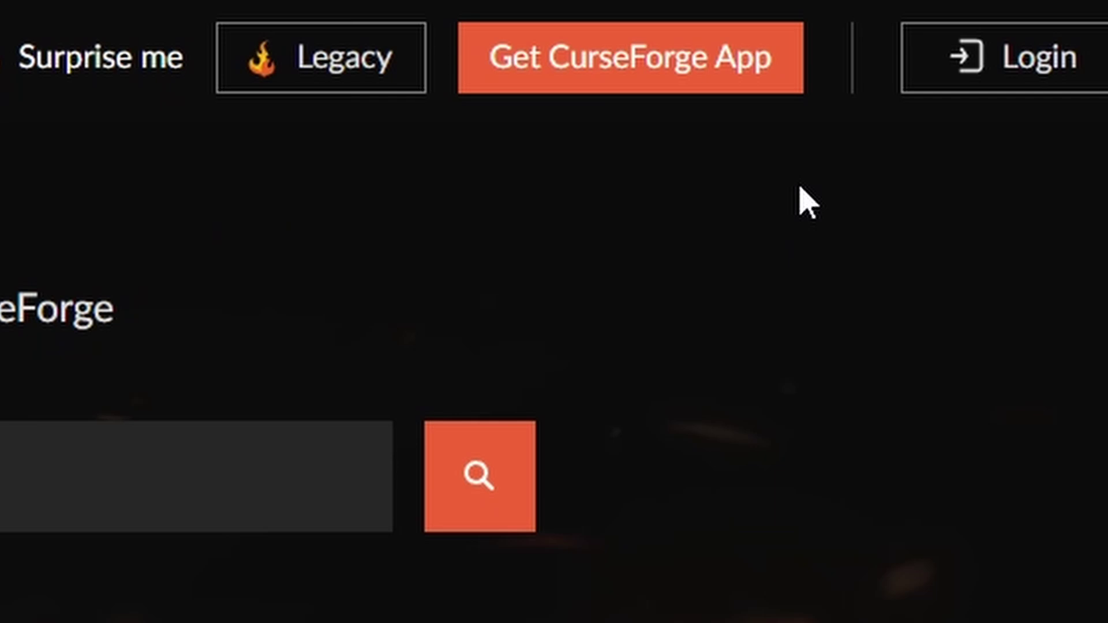
left_click(767, 88)
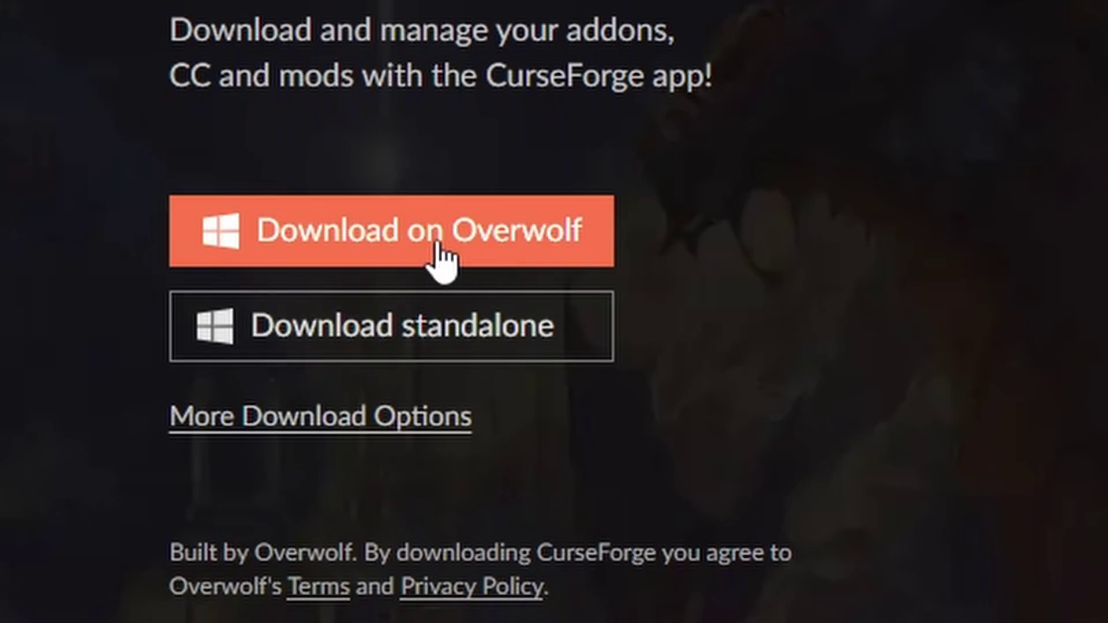
left_click(478, 353)
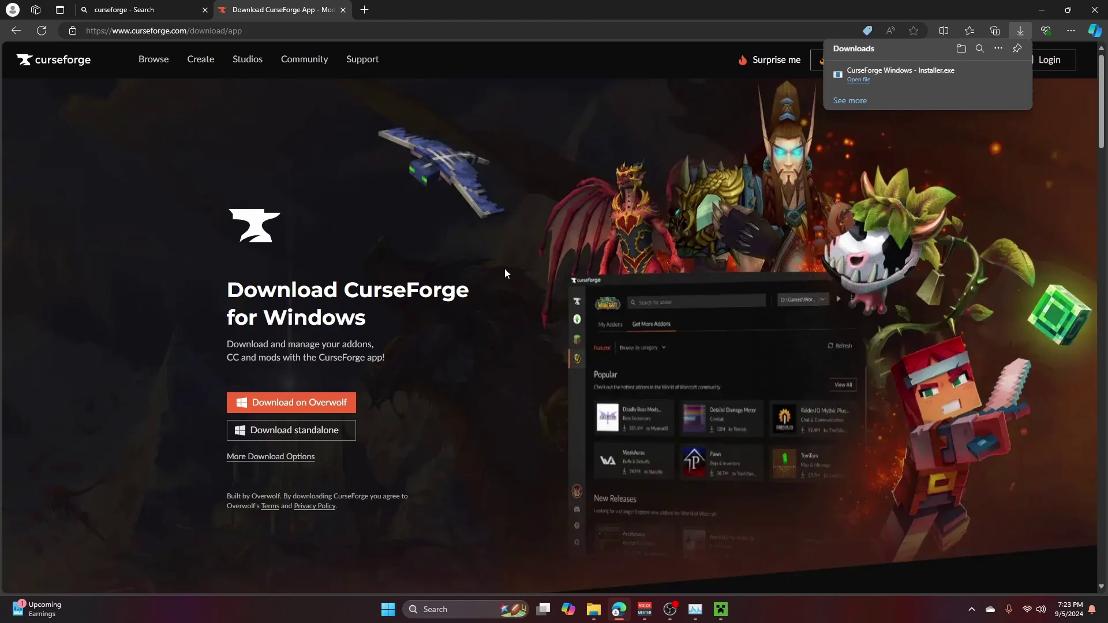
- Run CurseForge Windows - Installer.exe from the Downloads folder, accept the terms and install to the default folder
left_click(593, 609)
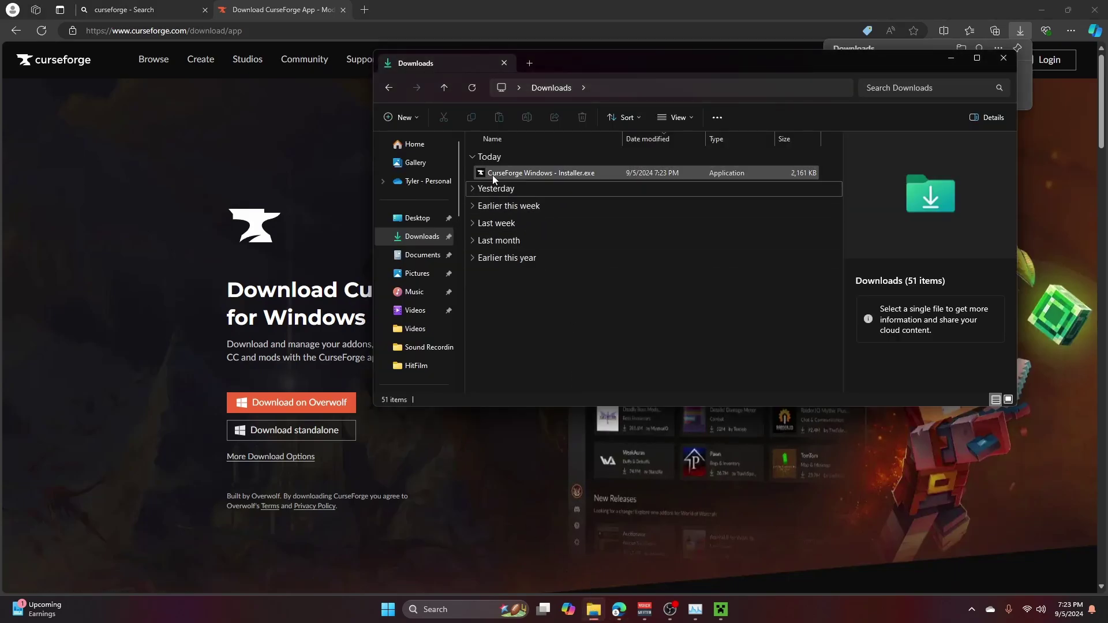
double_click(522, 176)
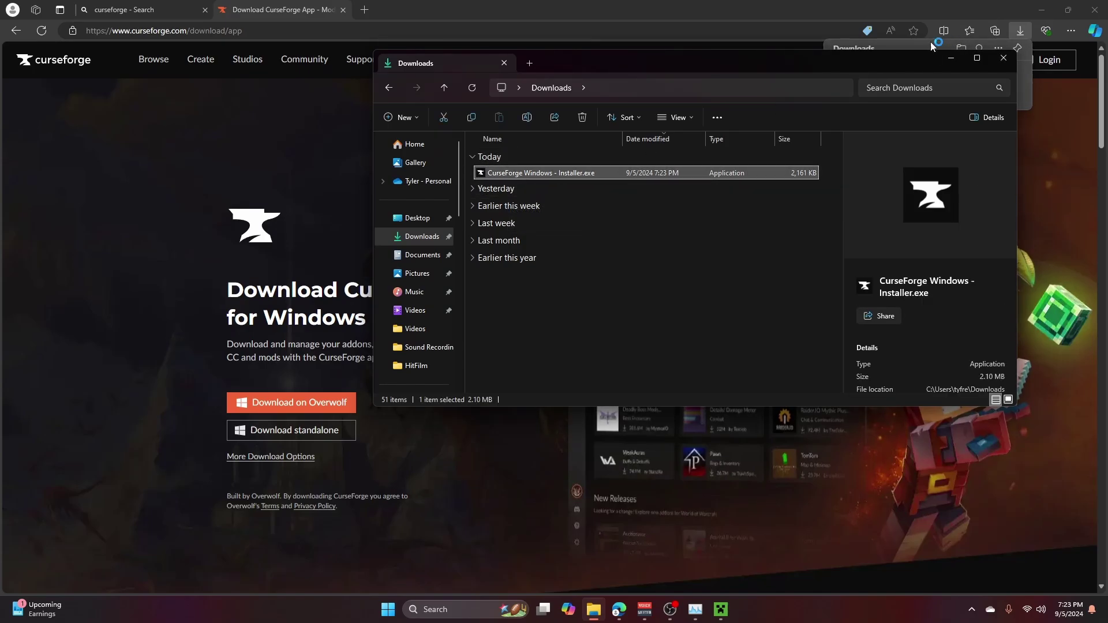
left_click_drag(804, 69, 710, 140)
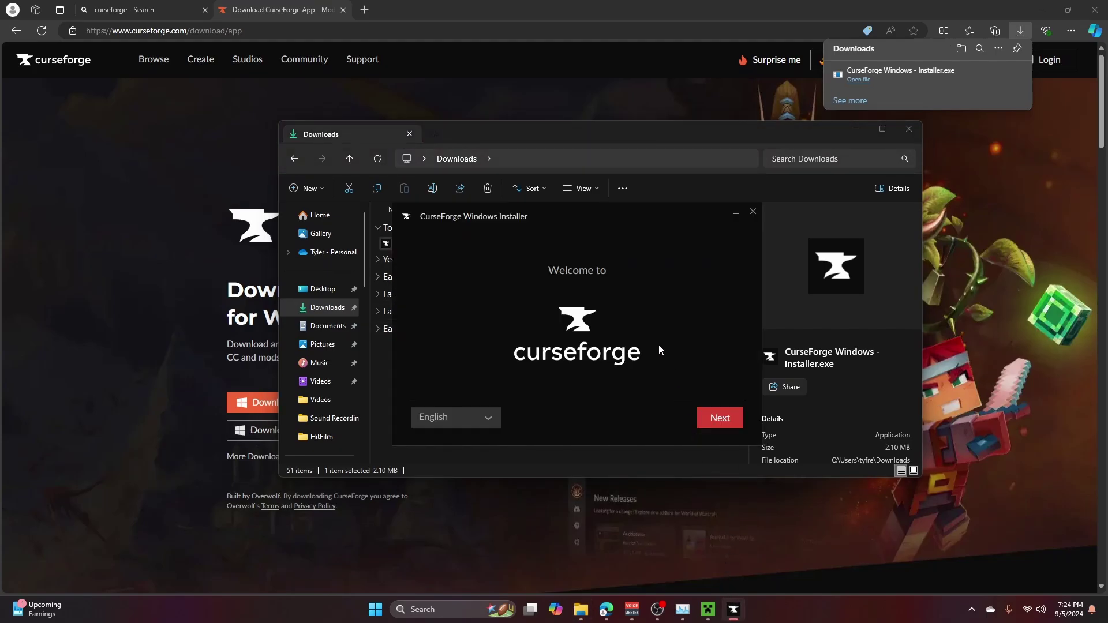
left_click(705, 412)
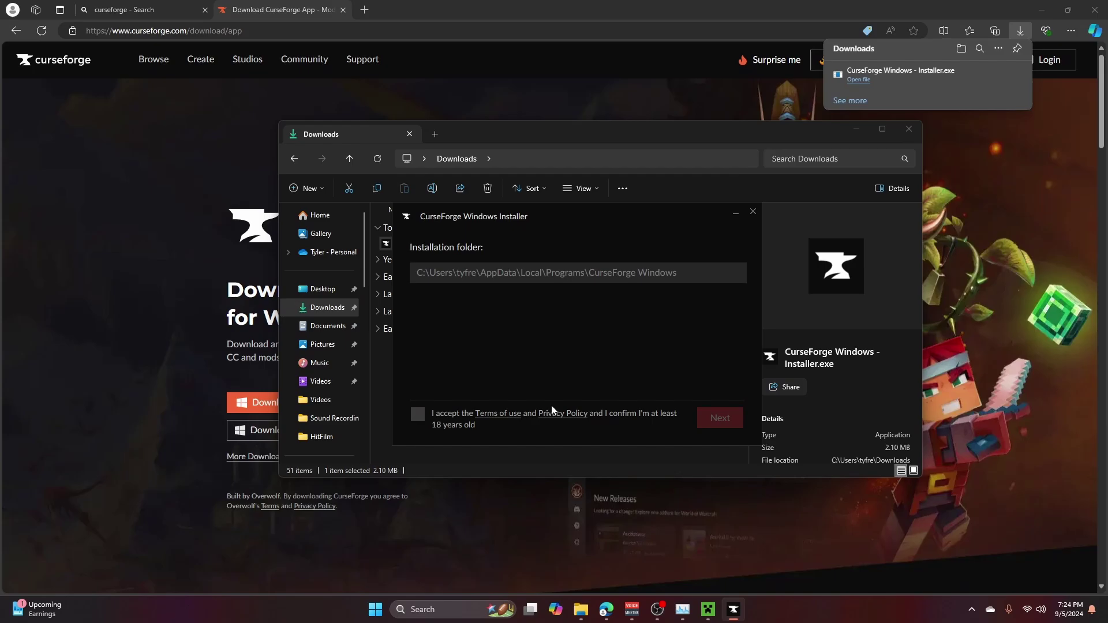
left_click(417, 416)
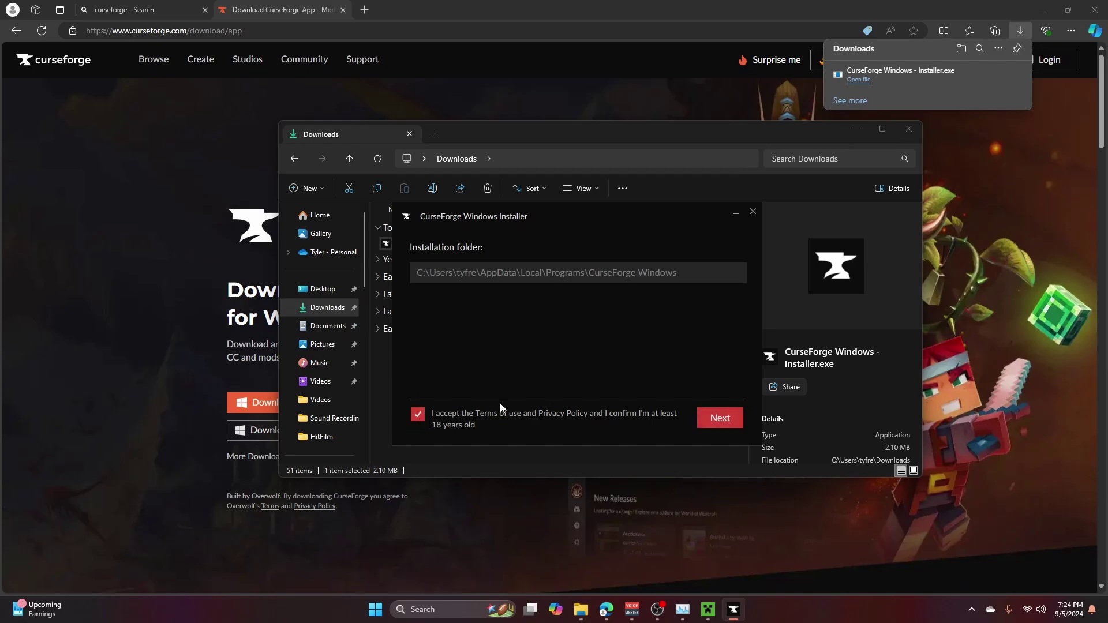
left_click(721, 418)
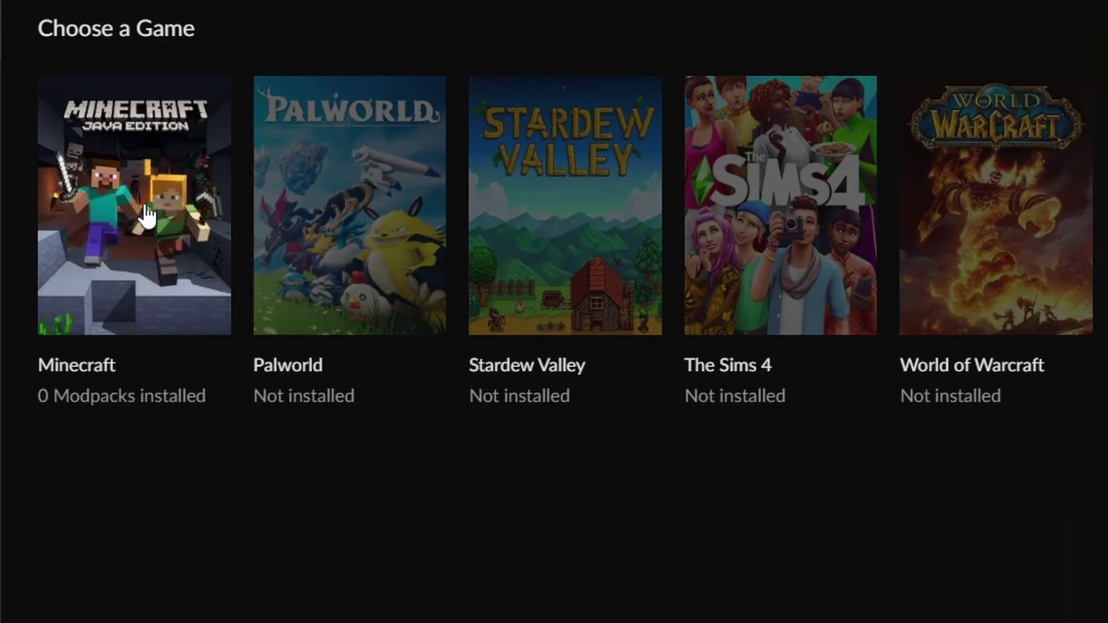
- Choose Minecraft in the CurseForge app and search the available modpacks for Rlcraft
left_click(147, 215)
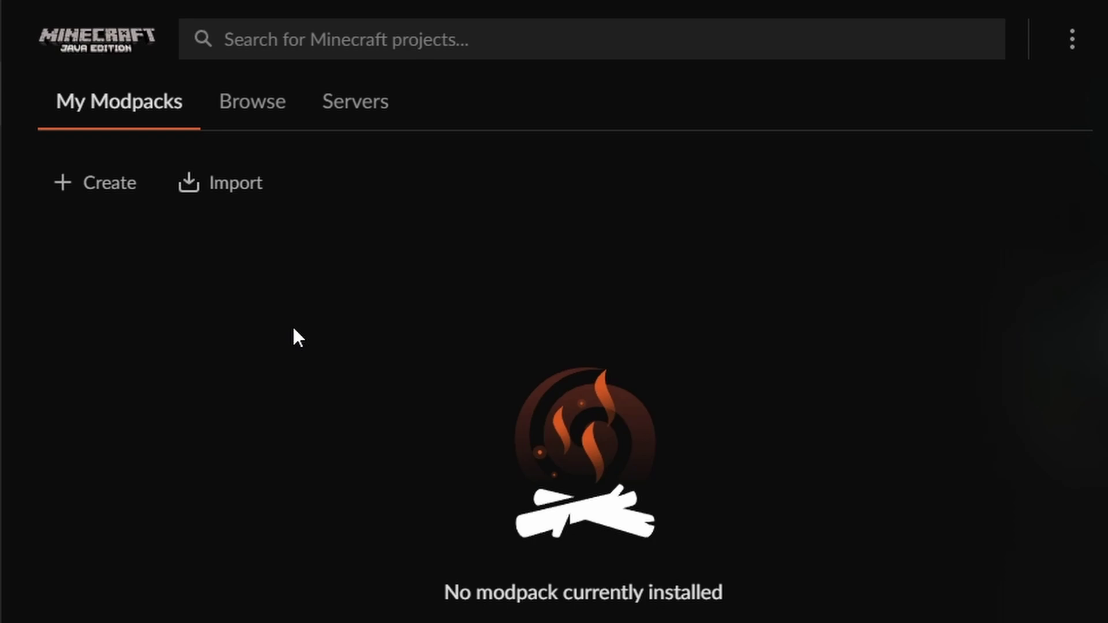
left_click(265, 112)
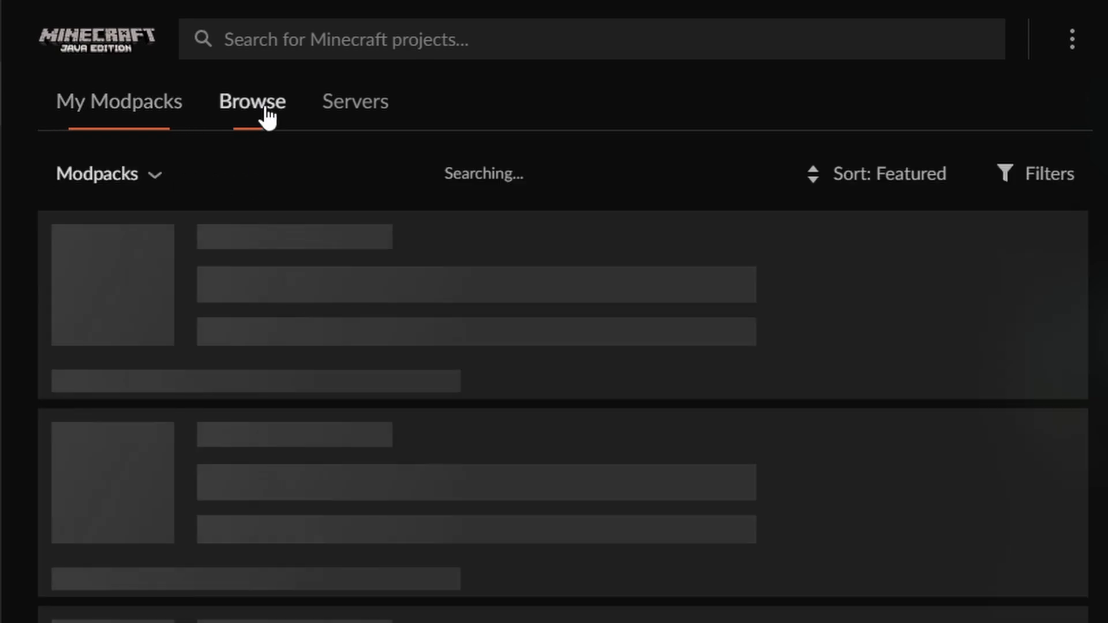
scroll(458, 292, "down", 3)
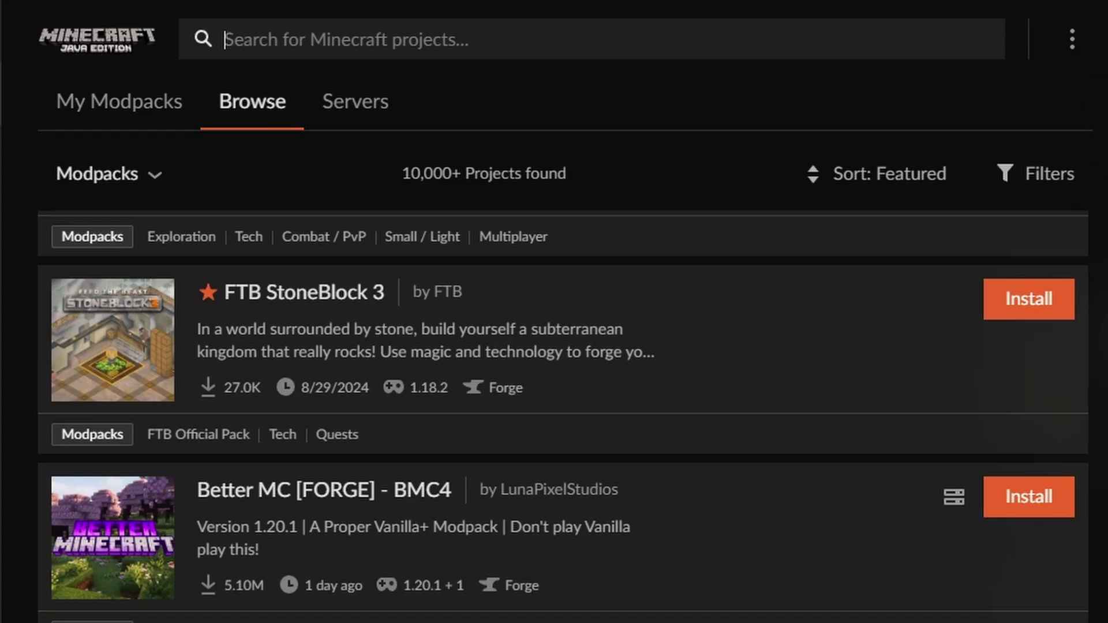
scroll(525, 611, "up", 5)
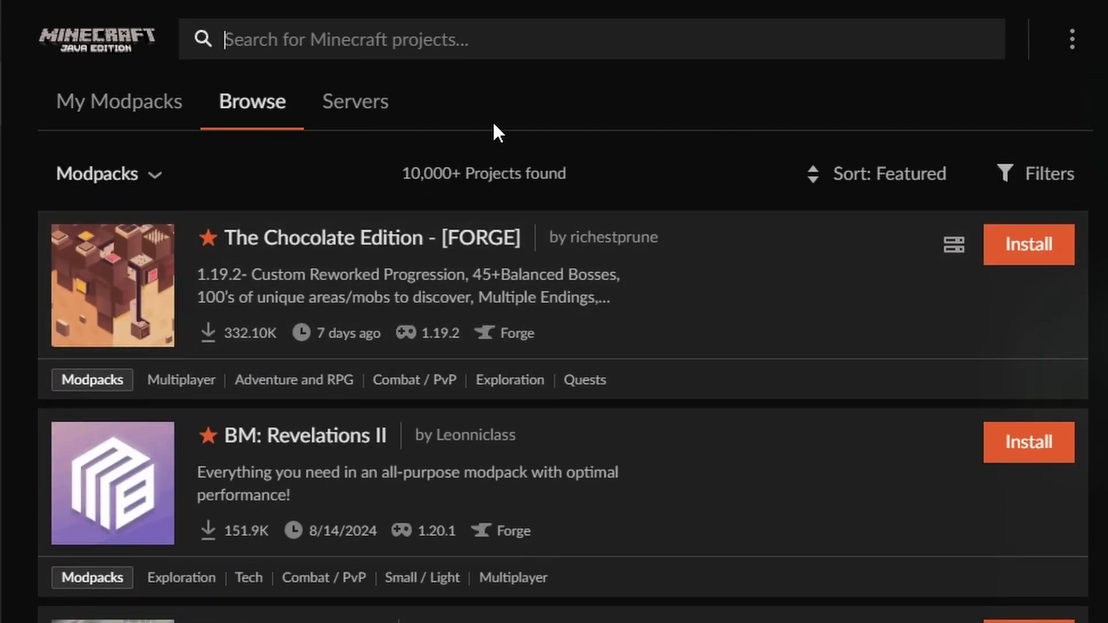
type("R")
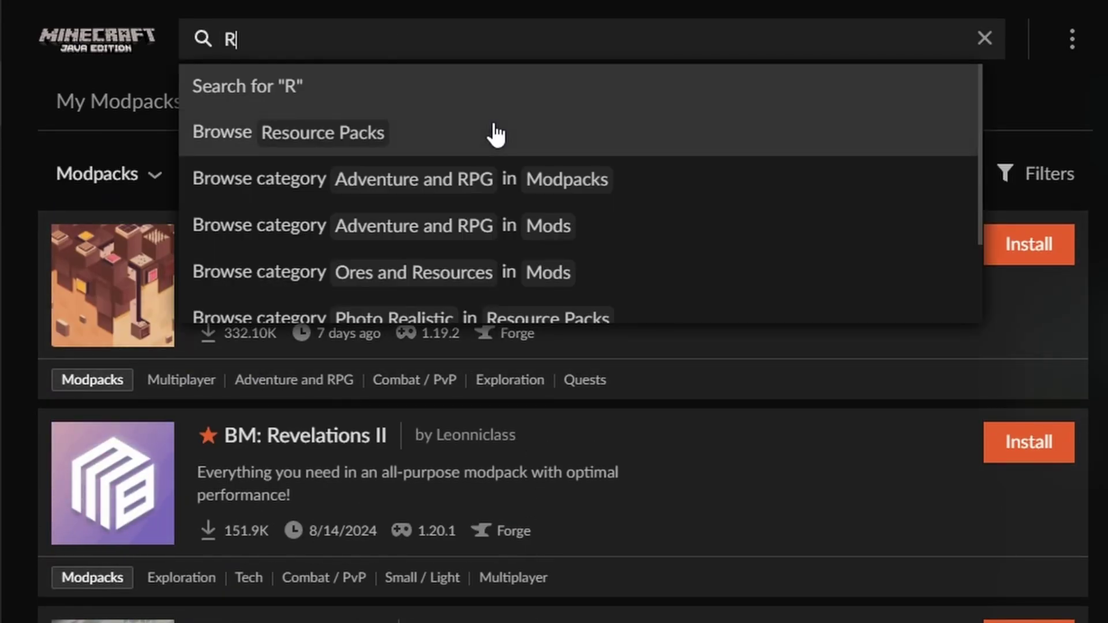
type("lcraft")
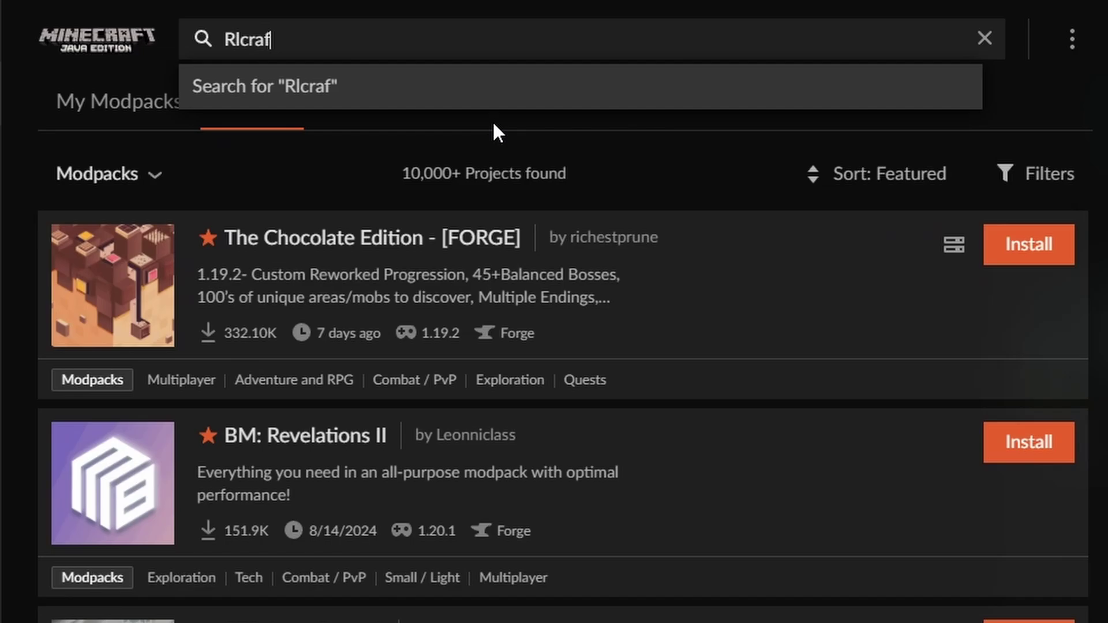
key("Return")
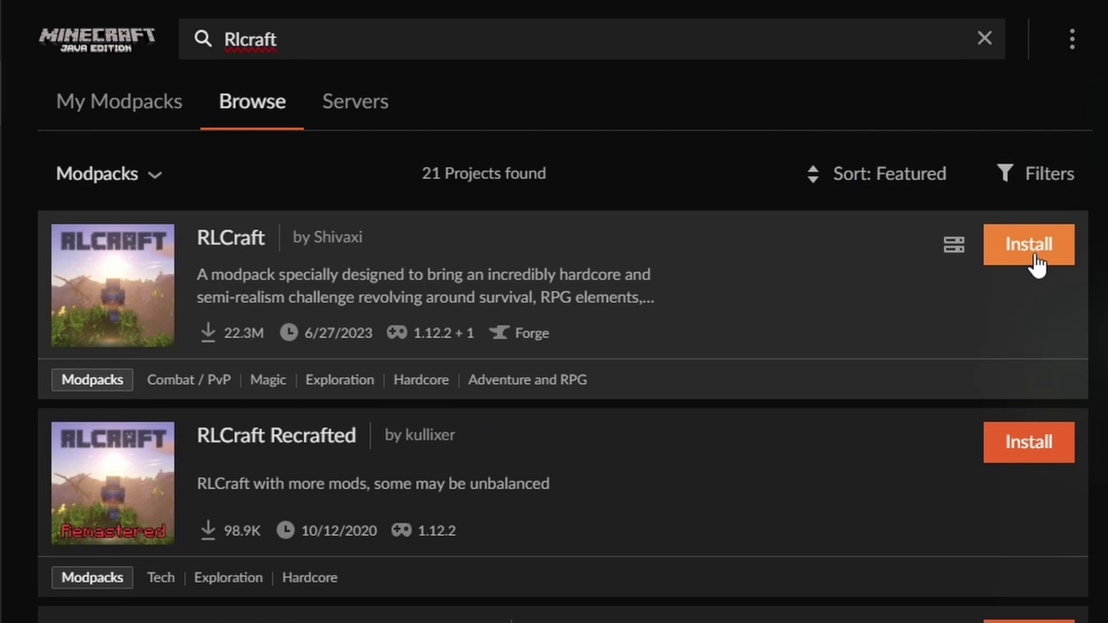
- Install the RLCraft modpack by Shivaxi and launch it, terminating the Minecraft instance that is already running
left_click(1035, 263)
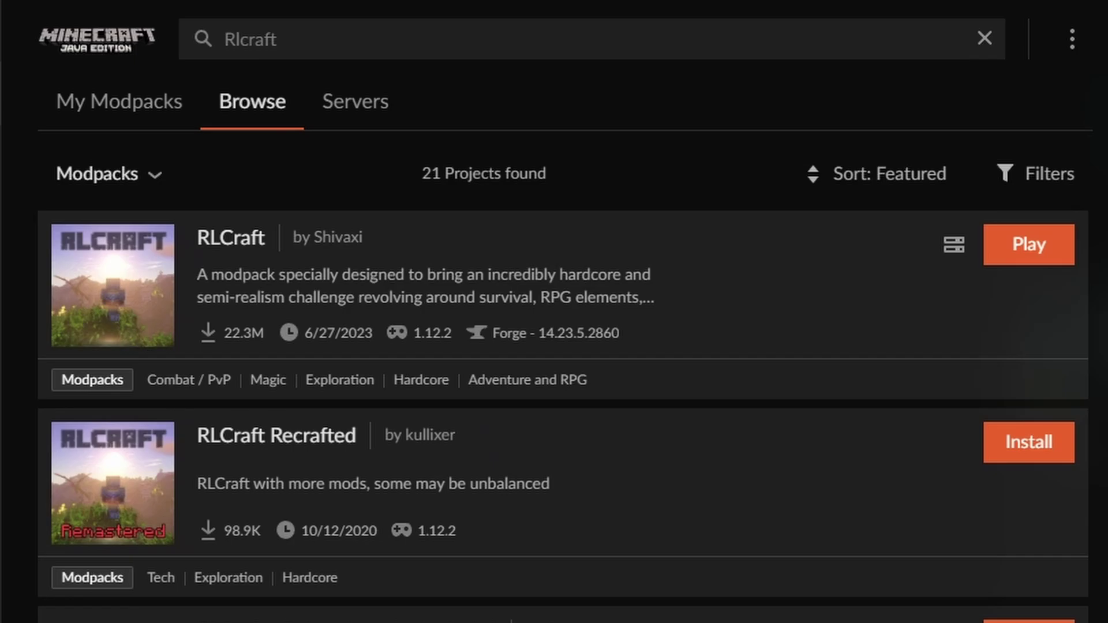
left_click(1027, 242)
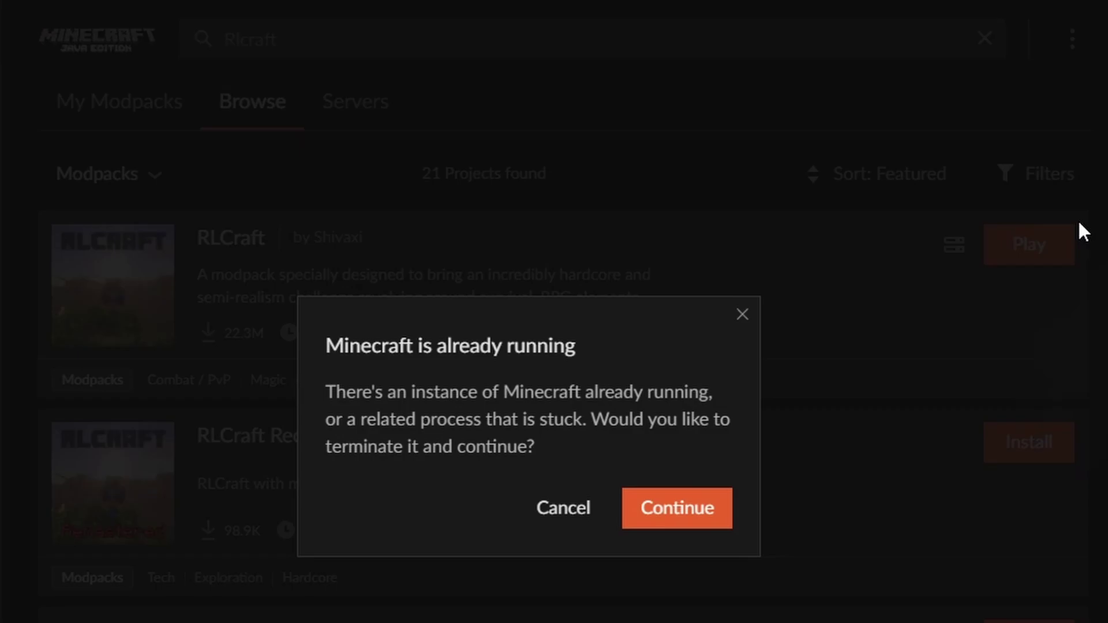
left_click(668, 520)
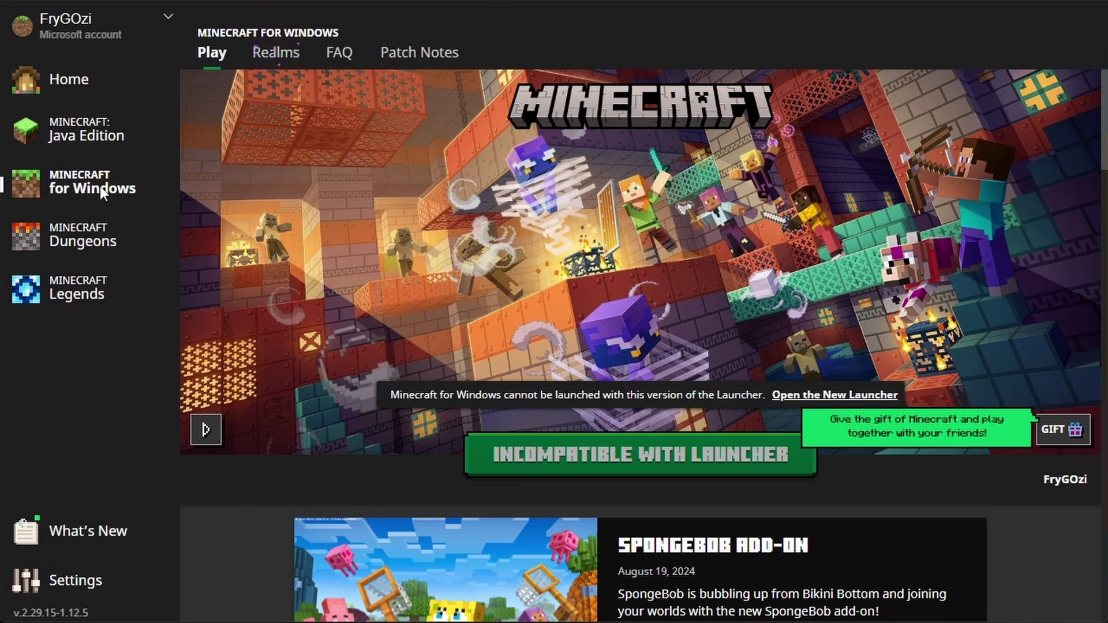
- Start Minecraft: Java Edition from the Minecraft Launcher with the RLCraft forge-14.23.5.2860 installation selected
left_click(82, 140)
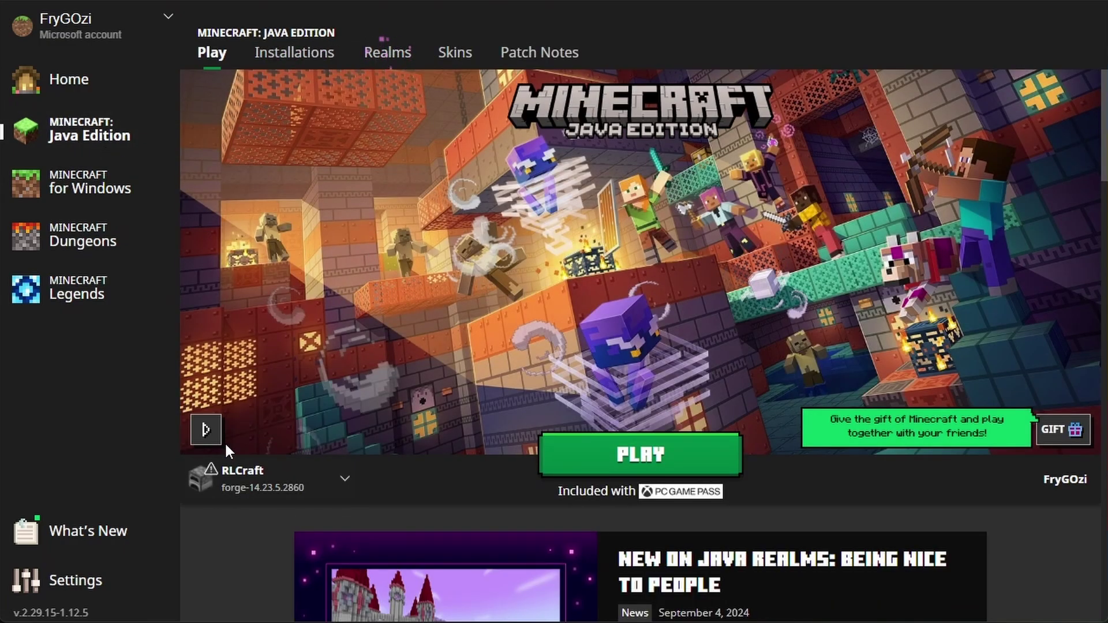
mouse_move(211, 465)
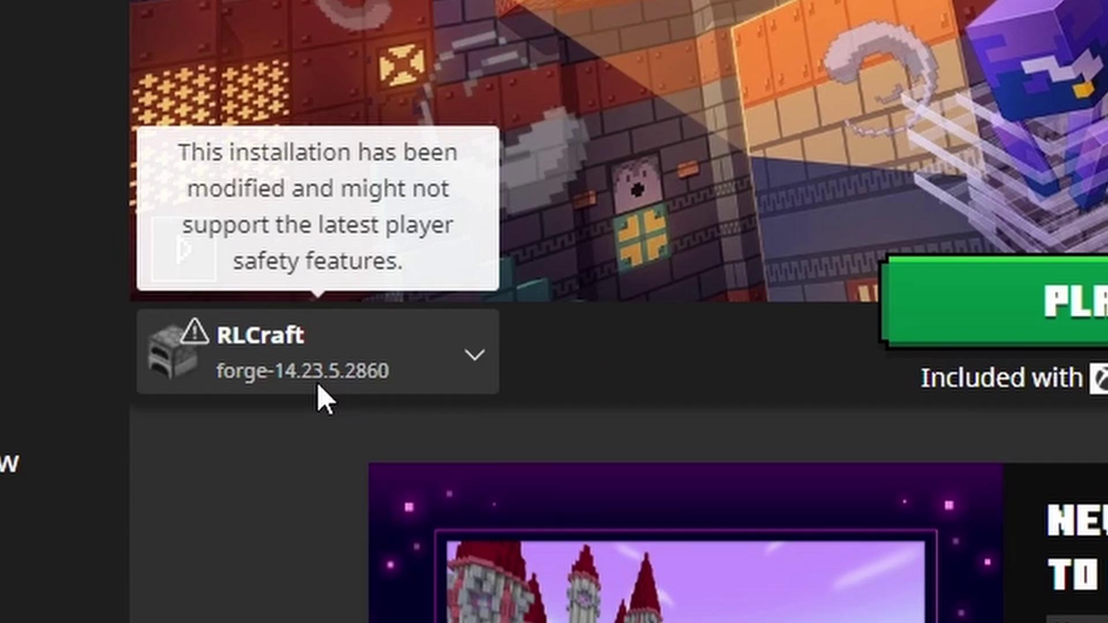
left_click(316, 388)
left_click(317, 386)
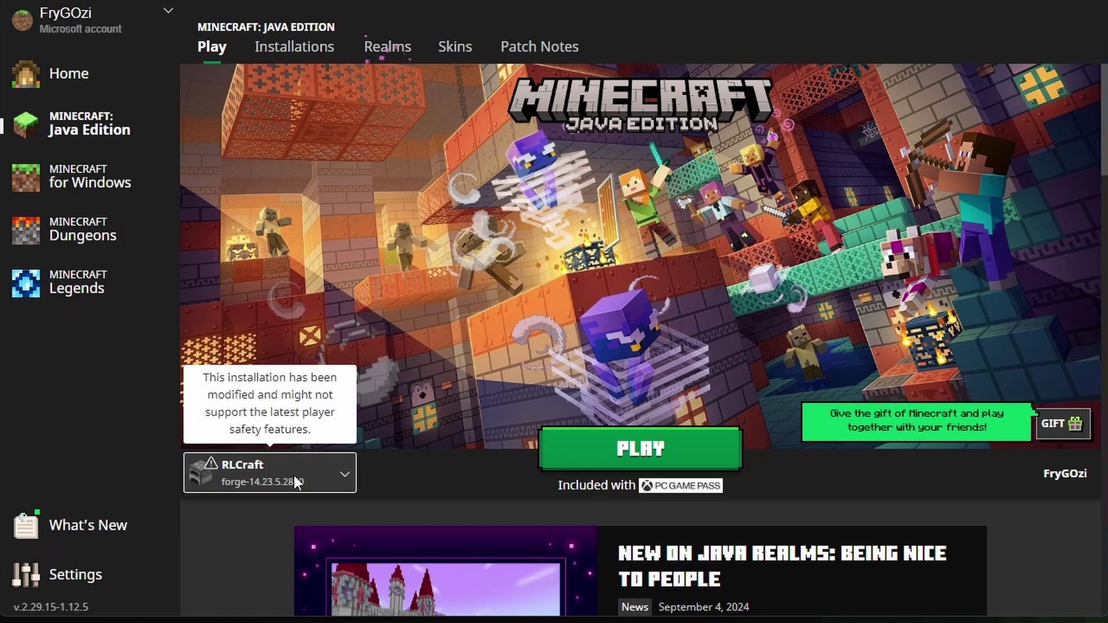
left_click(241, 322)
left_click(233, 459)
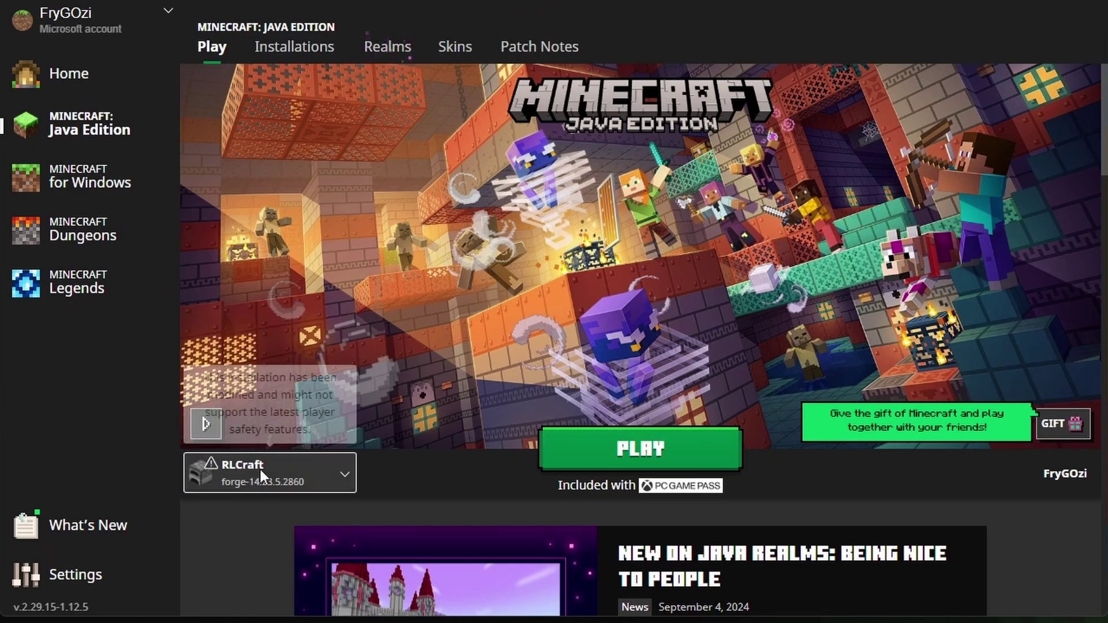
left_click(656, 432)
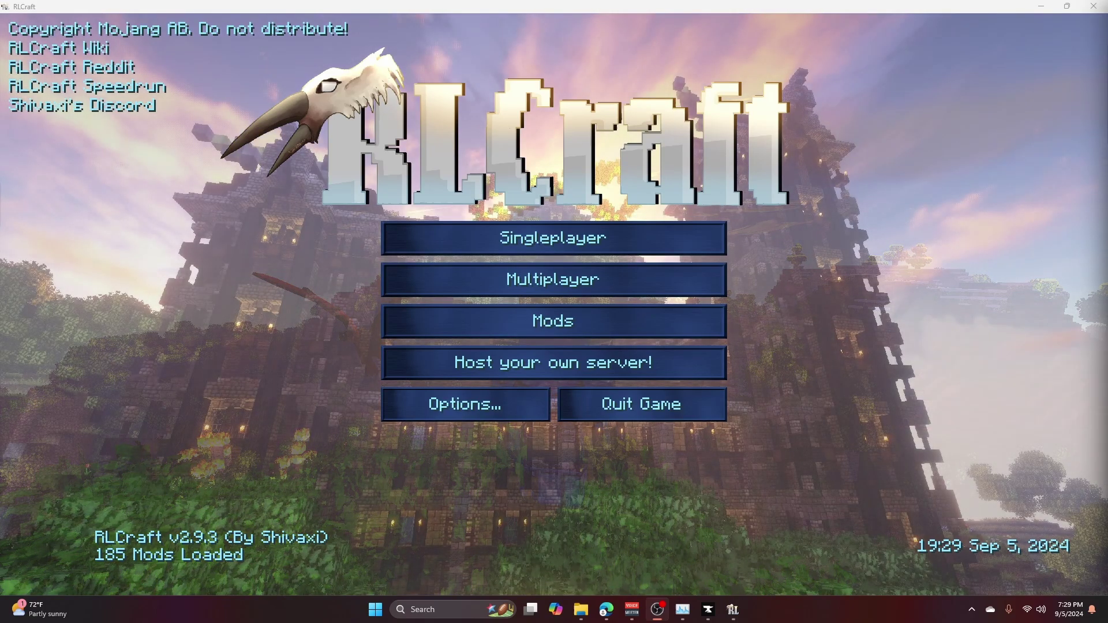
- Create a new singleplayer world in RLCraft with the default name and Survival game mode
left_click(577, 249)
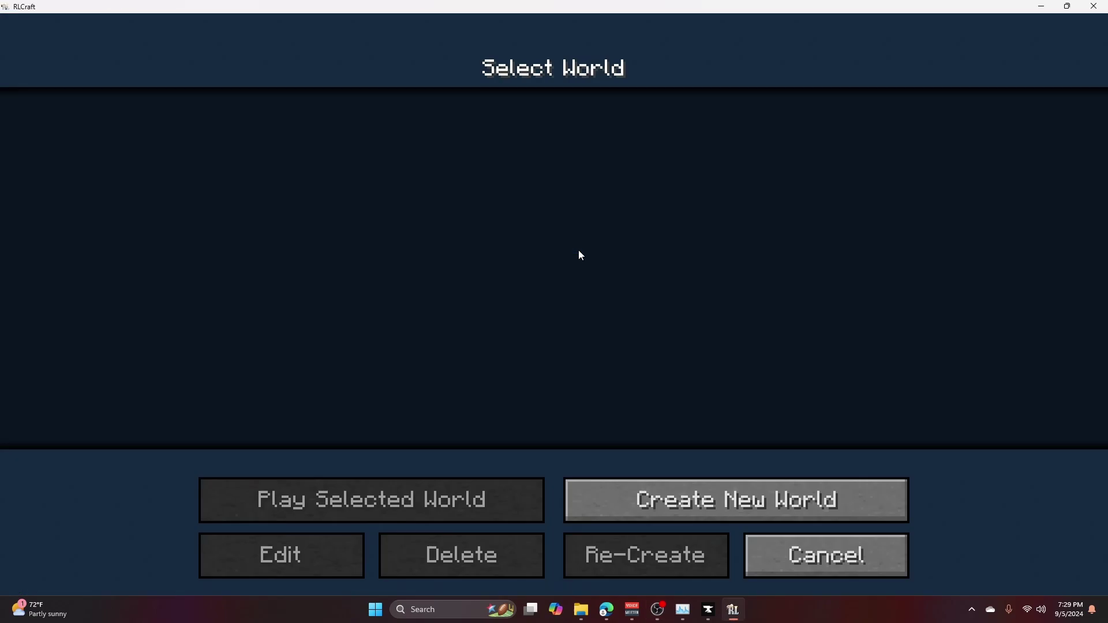
left_click(702, 500)
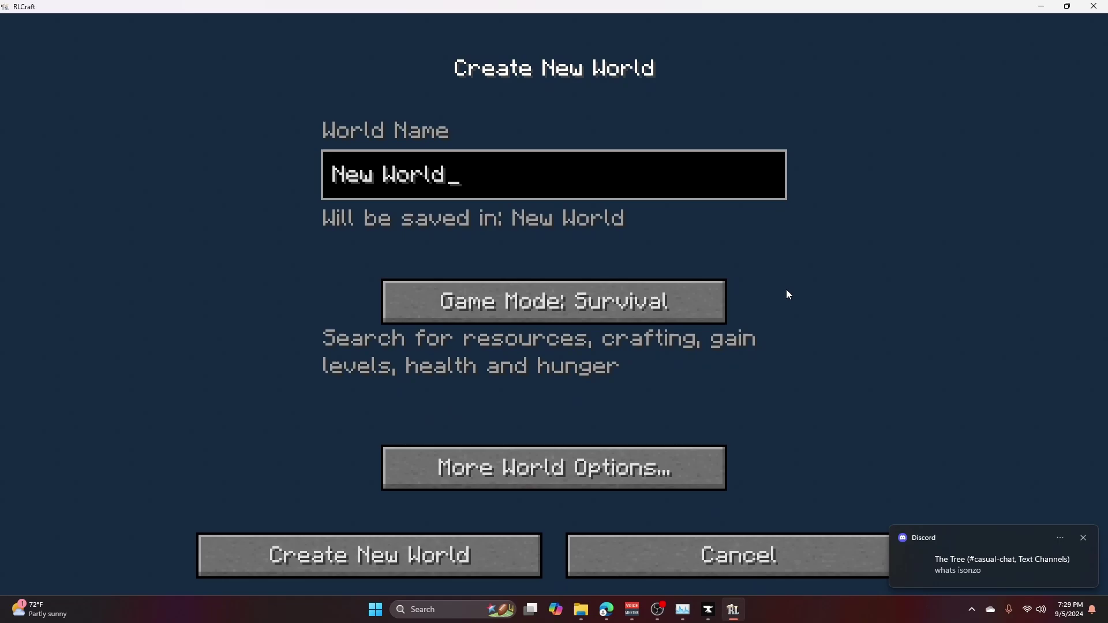
left_click(473, 556)
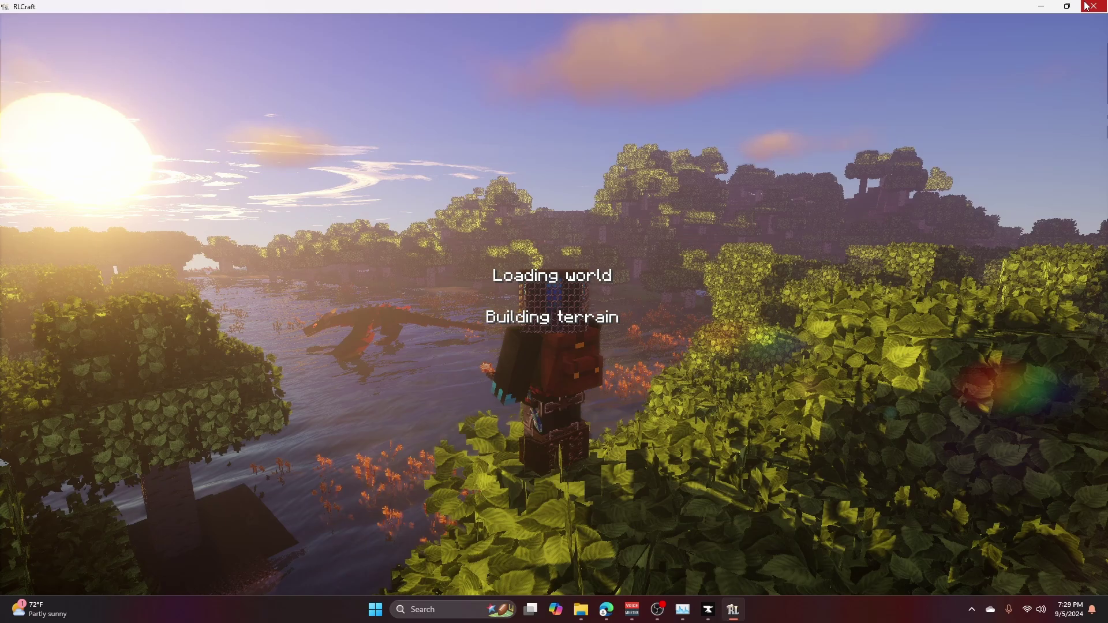
- Leave the game window, return to the CurseForge app and search the modpacks for Tekkit
left_click_drag(1085, 6, 947, 214)
left_click(840, 130)
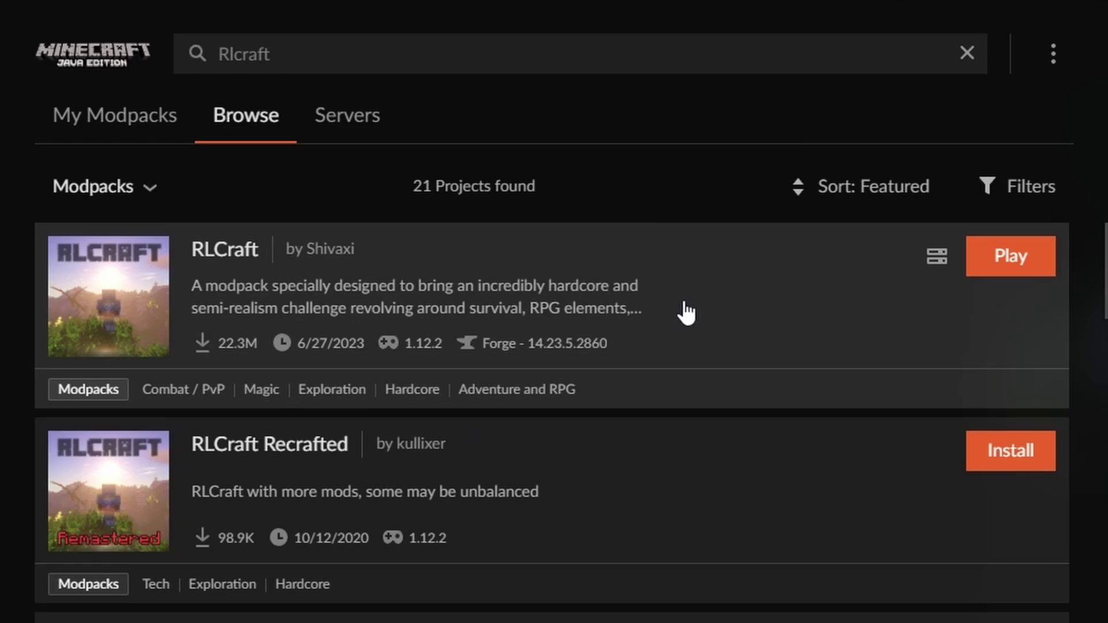
double_click(230, 49)
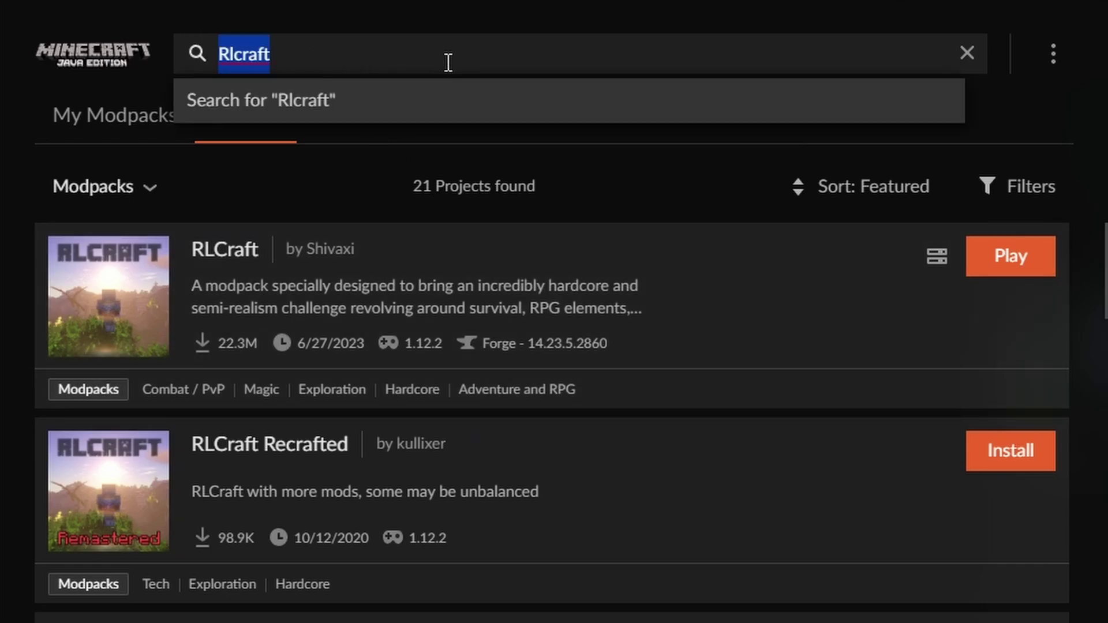
type("Tekkit")
key("Return")
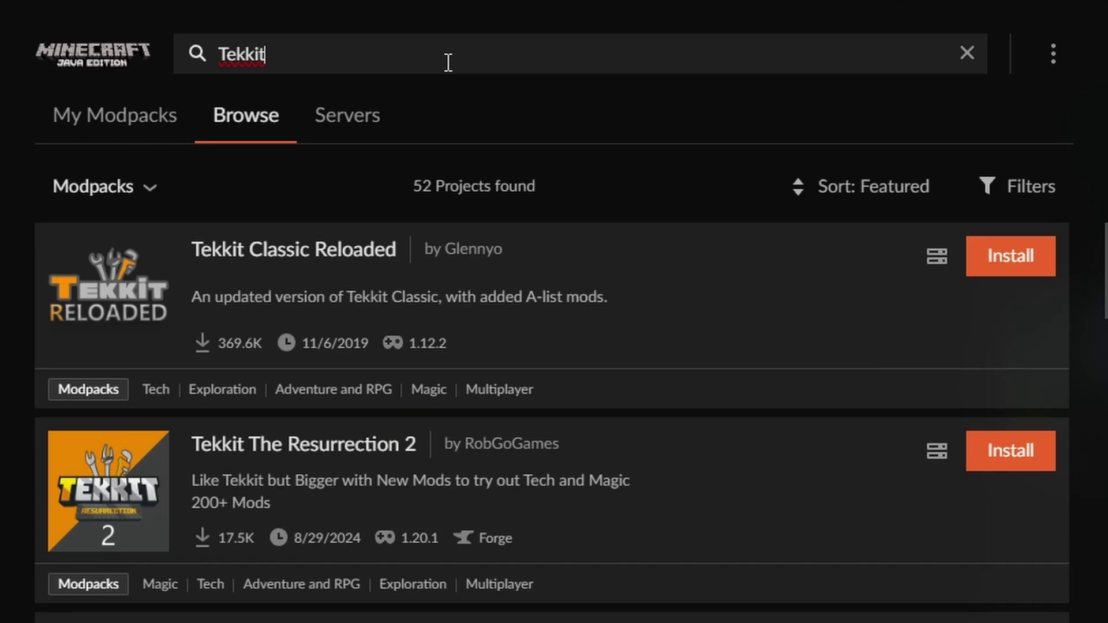
- Search the modpacks for pixelmon and check which Minecraft versions The Pixelmon Modpack supports
key("BackSpace")
key("BackSpace")
key("BackSpace")
key("BackSpace")
key("BackSpace")
key("BackSpace")
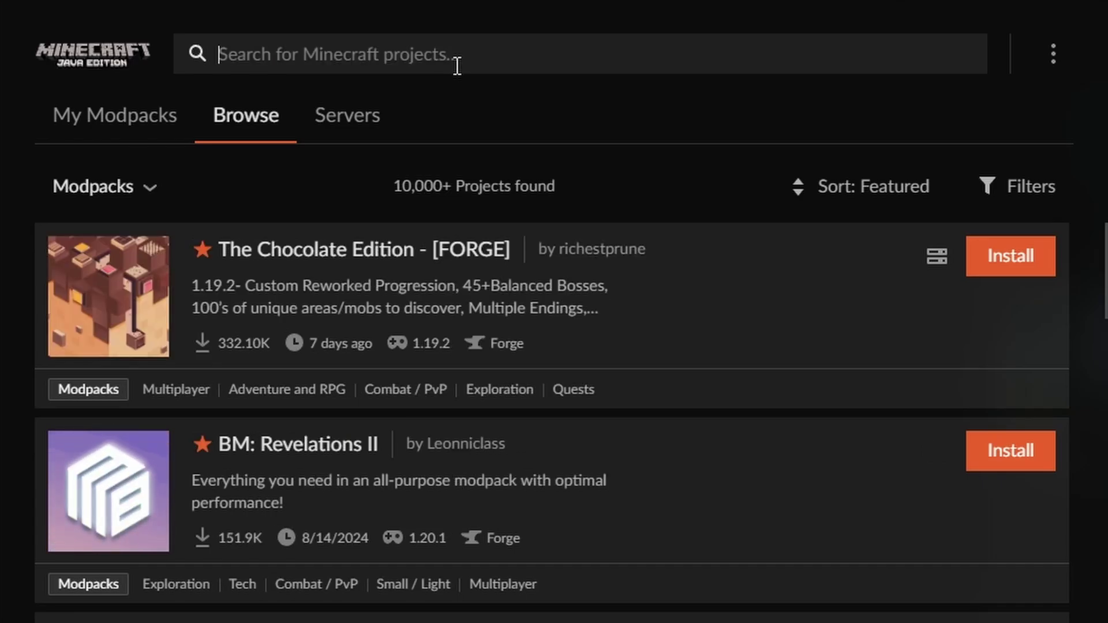
type("pixelmon")
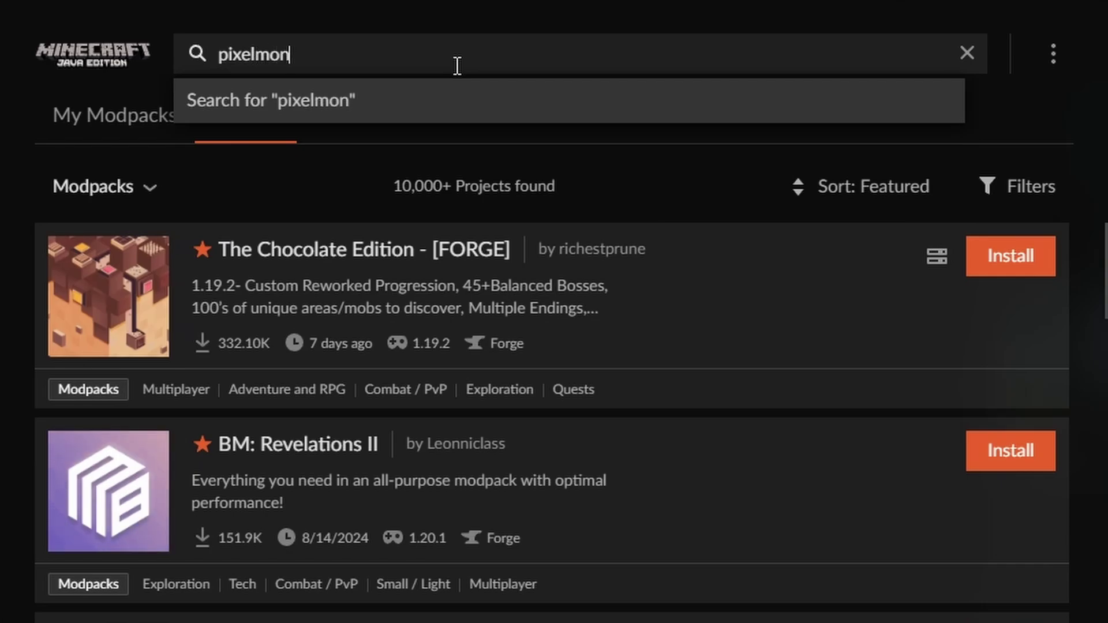
key("Return")
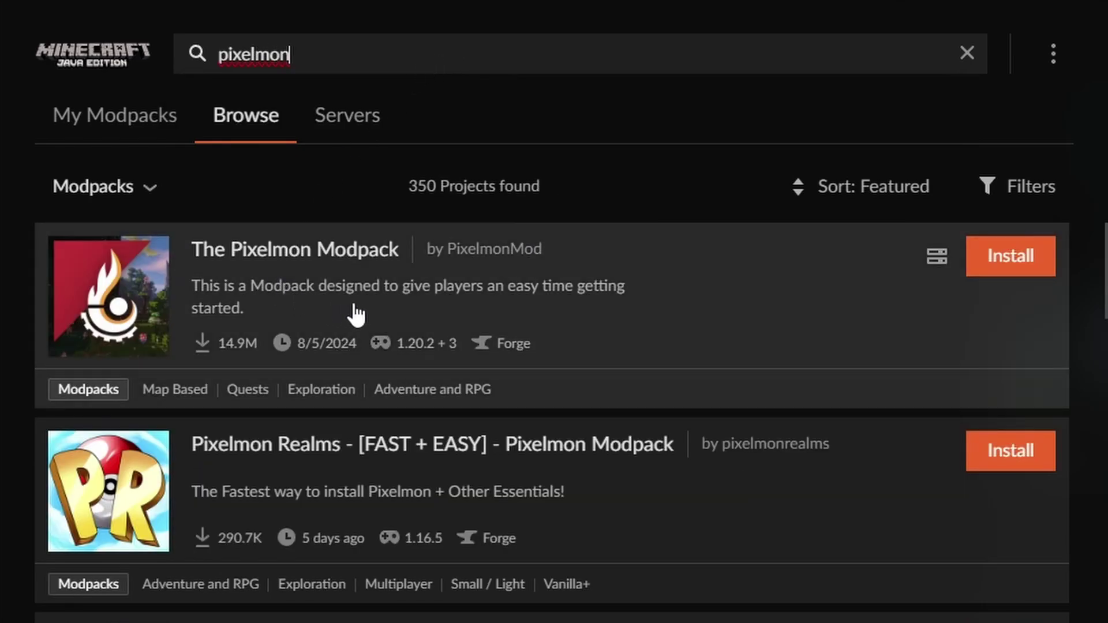
mouse_move(389, 342)
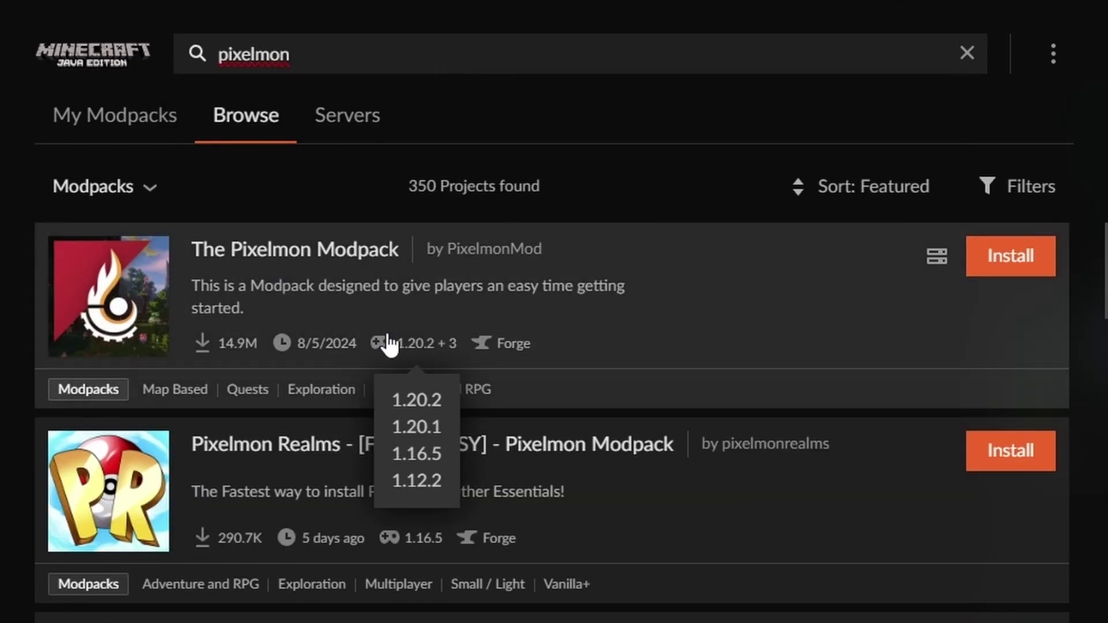